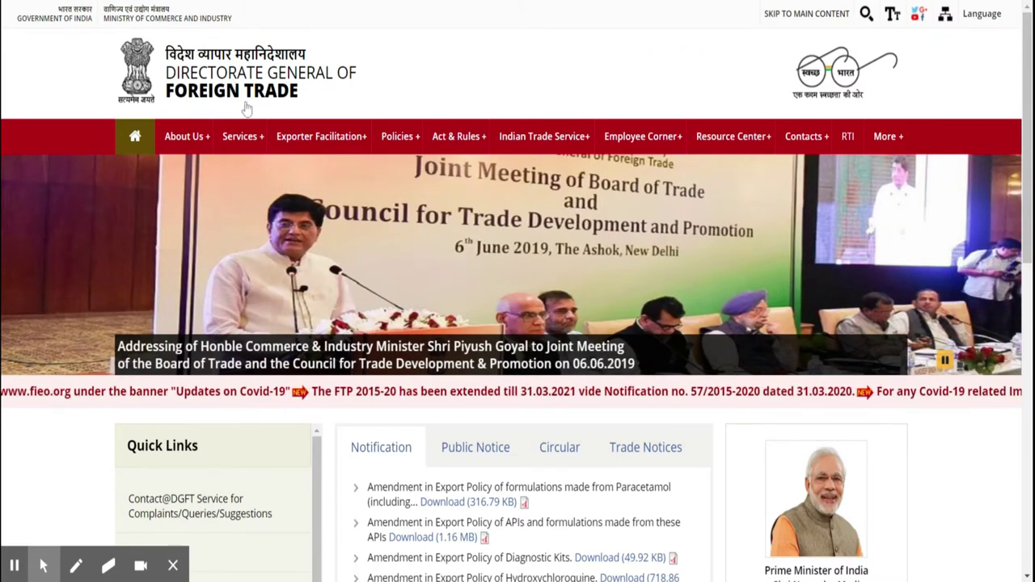
Reveal the IEC submenu under Services on the DGFT home page
{"action": "mouse_move", "coordinate": [254, 147]}
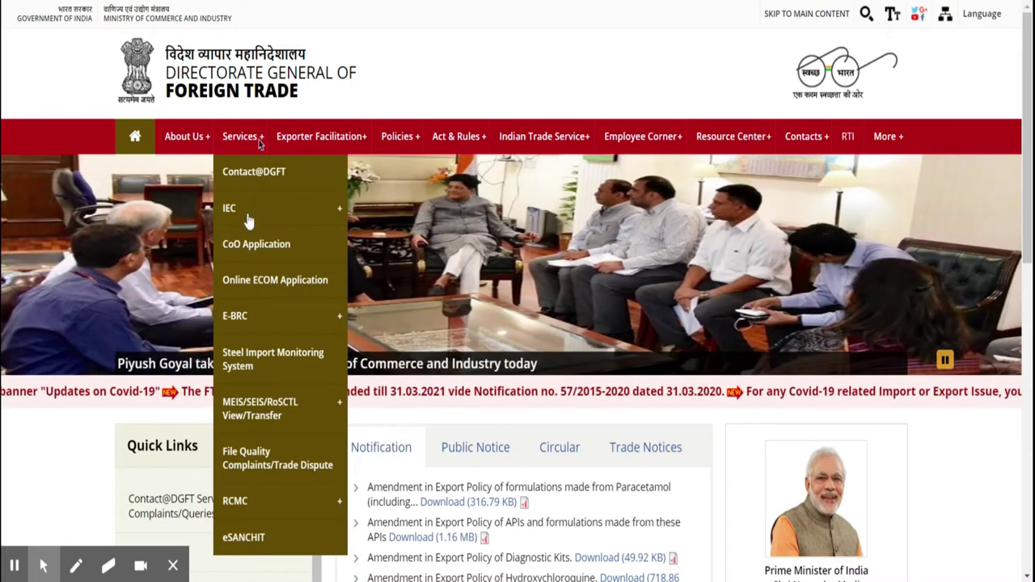
{"action": "mouse_move", "coordinate": [232, 211]}
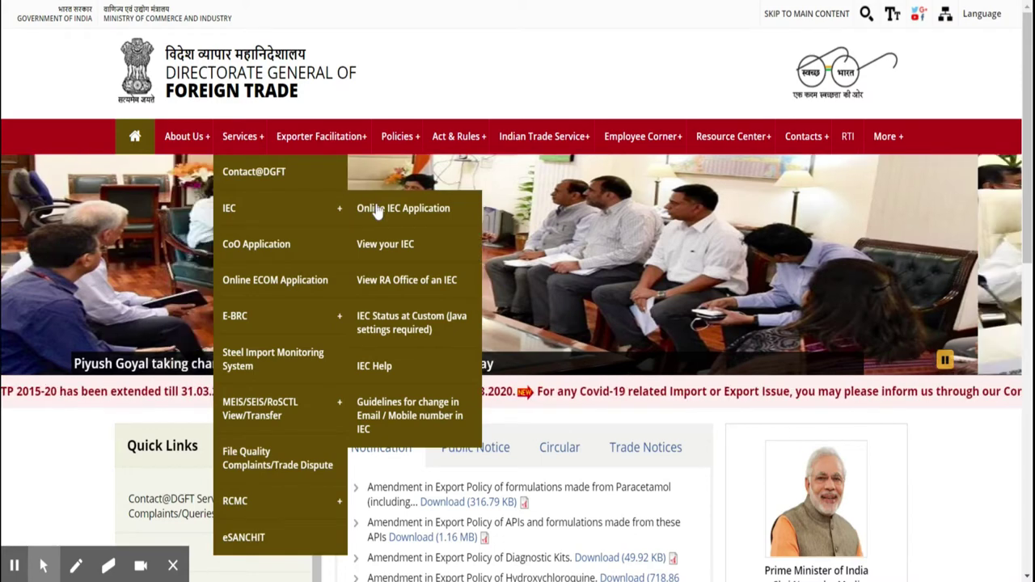
Start the Online IEC Application and look up the applicant's PAN
{"action": "left_click", "coordinate": [423, 221]}
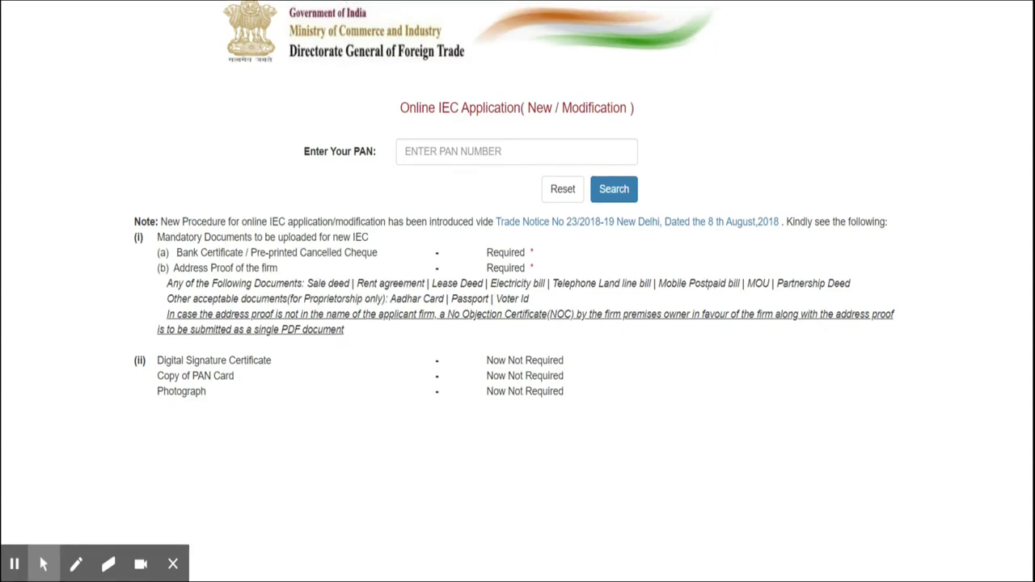
{"action": "left_click", "coordinate": [516, 151]}
{"action": "key", "text": "ctrl+v"}
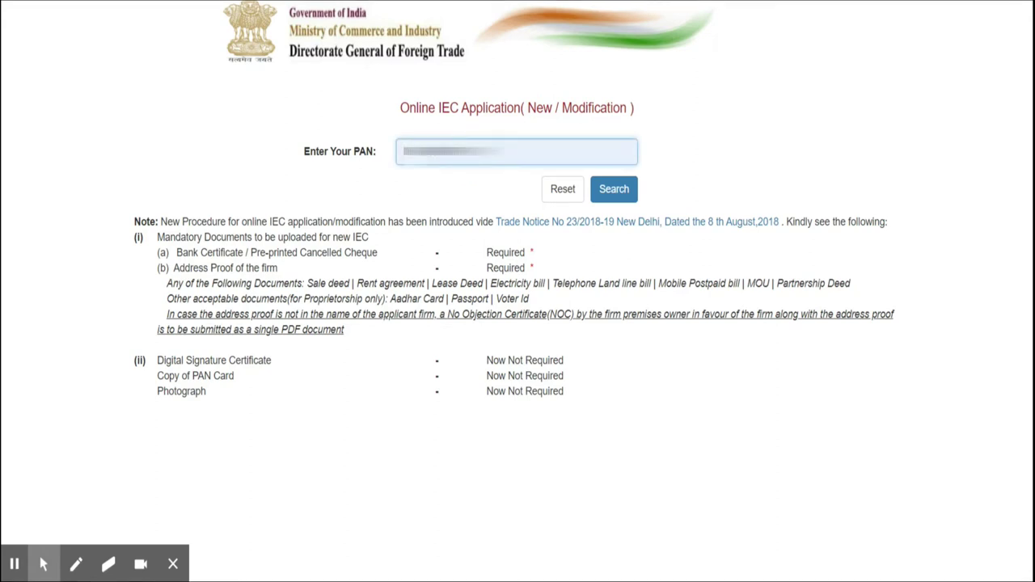
{"action": "left_click", "coordinate": [614, 194]}
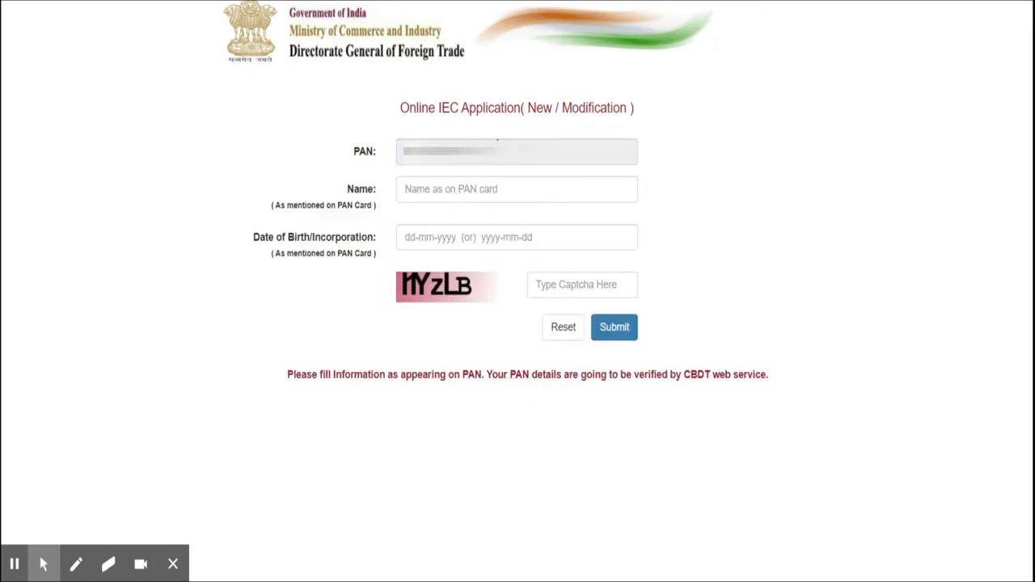
Enter the PAN-card name, date of birth and captcha, then submit for verification
{"action": "left_click", "coordinate": [503, 189]}
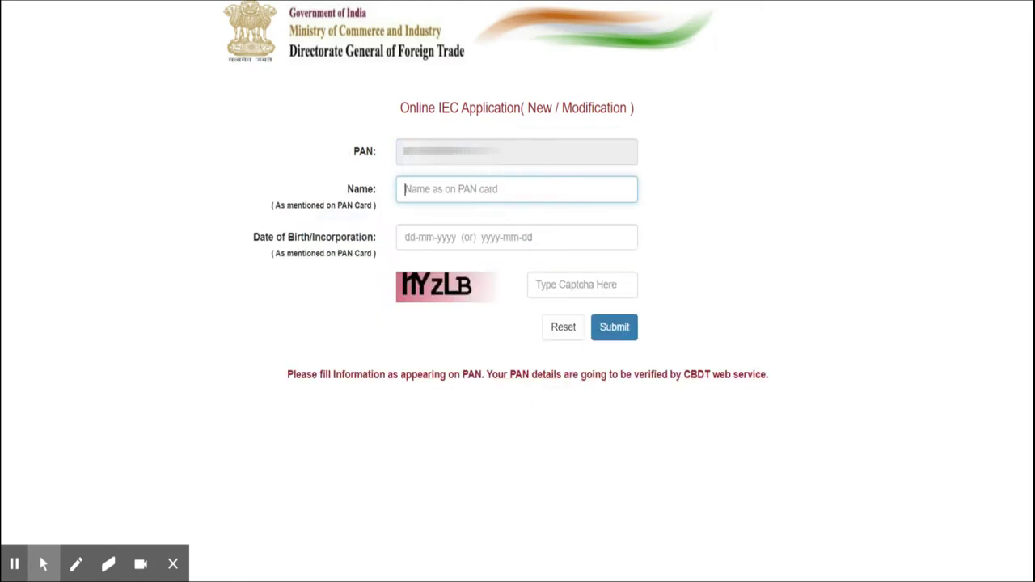
{"action": "type", "text": "A"}
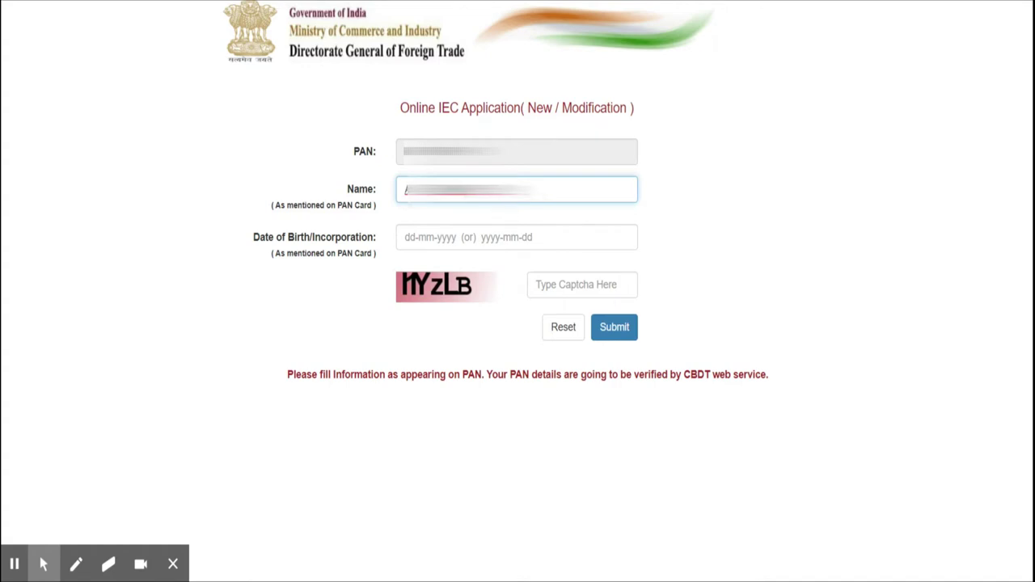
{"action": "left_click", "coordinate": [453, 237]}
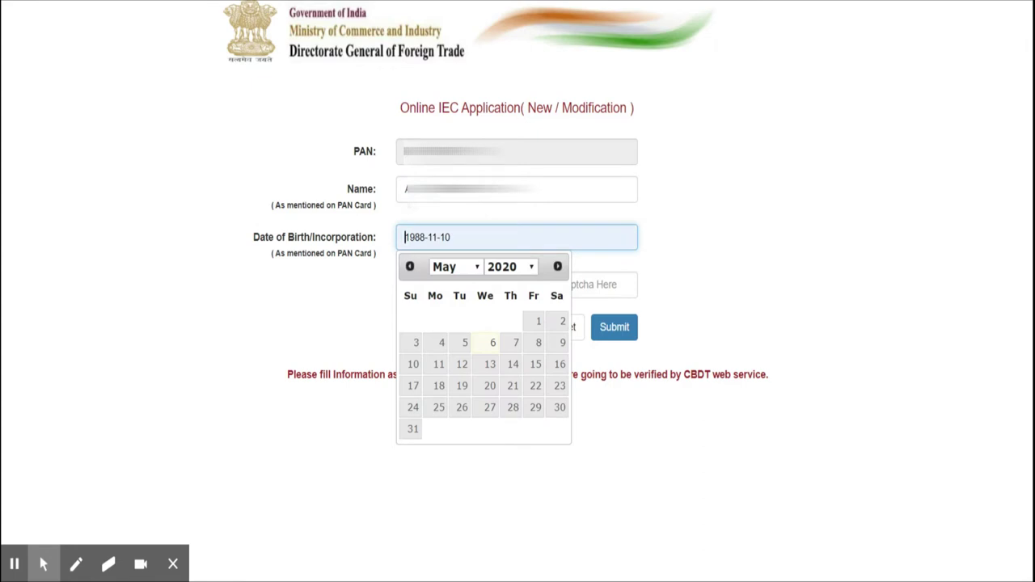
{"action": "left_click", "coordinate": [677, 237]}
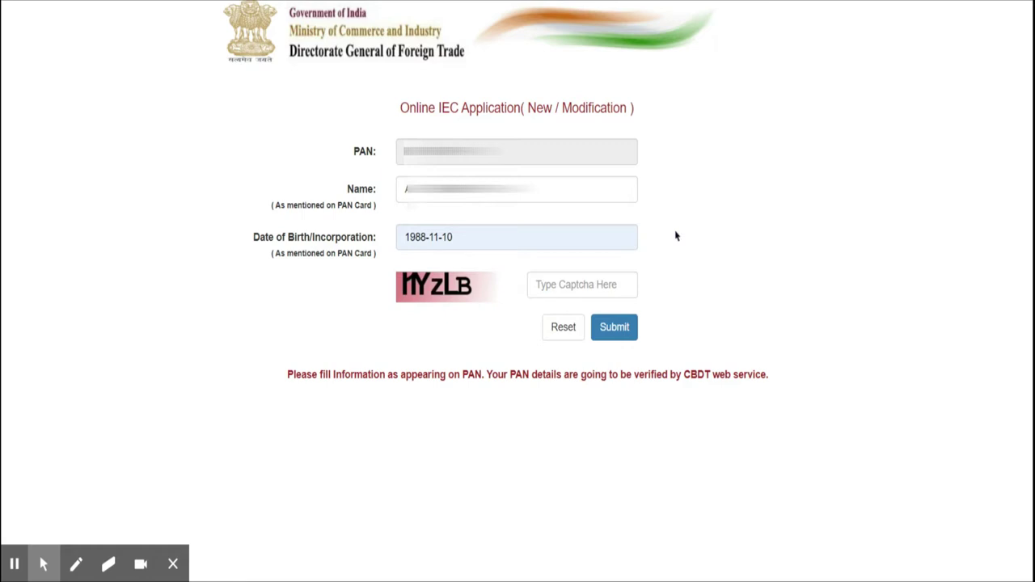
{"action": "left_click", "coordinate": [578, 285]}
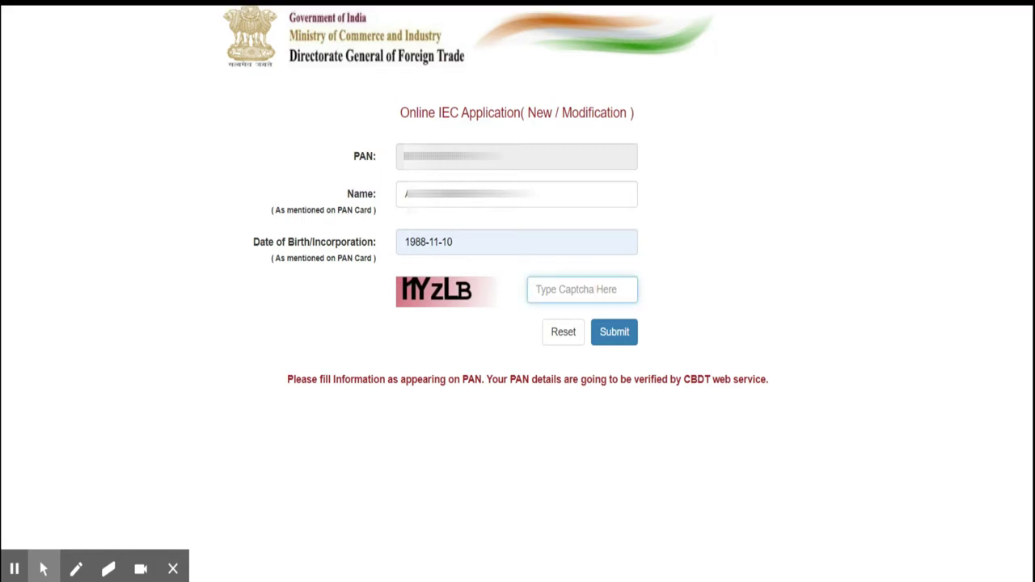
{"action": "type", "text": "HYzLB"}
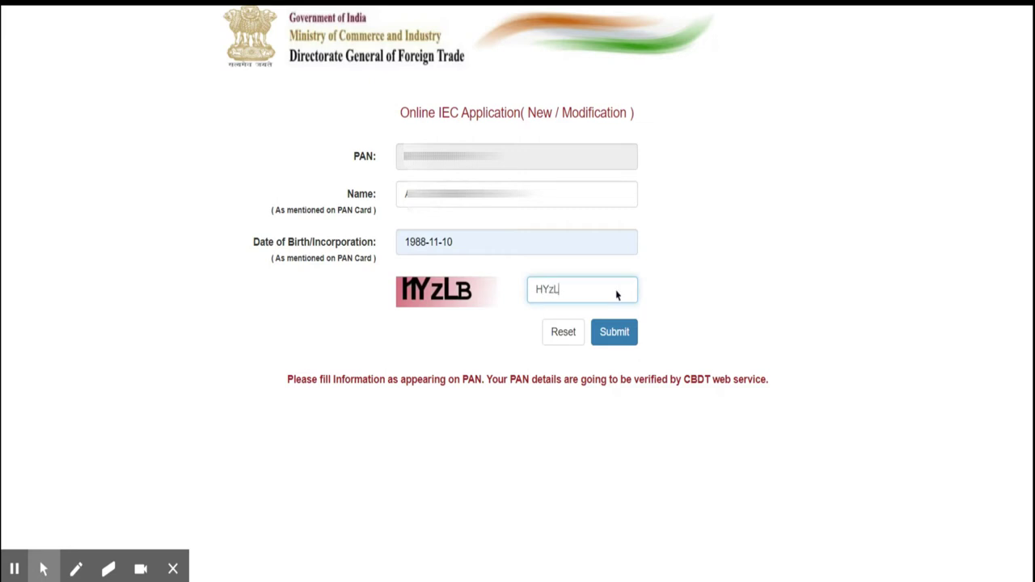
{"action": "left_click", "coordinate": [555, 291]}
{"action": "key", "text": "BackSpace"}
{"action": "type", "text": "ZLB"}
{"action": "left_click", "coordinate": [614, 333]}
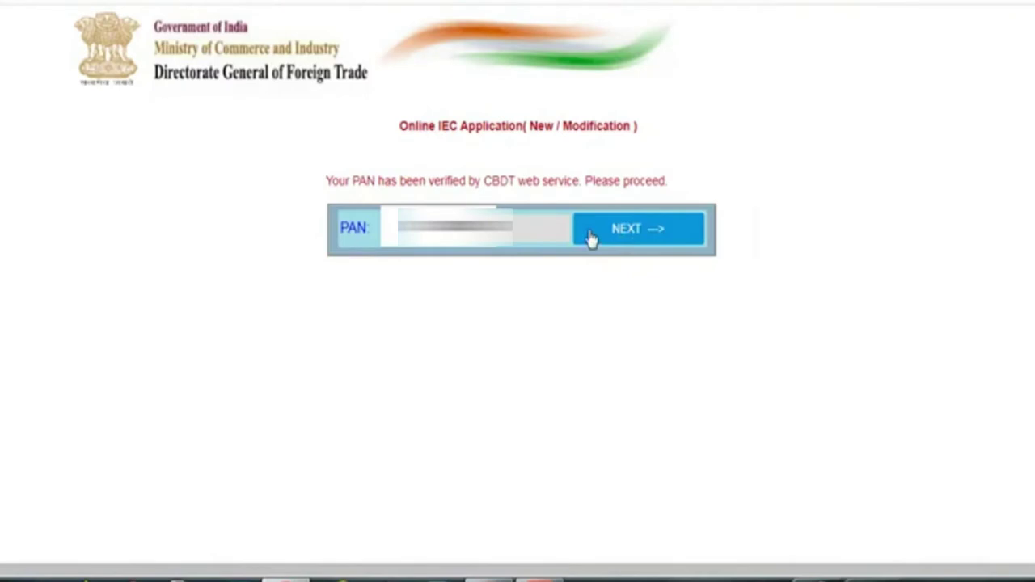
Continue to the contact step and request OTPs for the mobile and e-mail
{"action": "left_click", "coordinate": [591, 232]}
{"action": "left_click", "coordinate": [611, 381]}
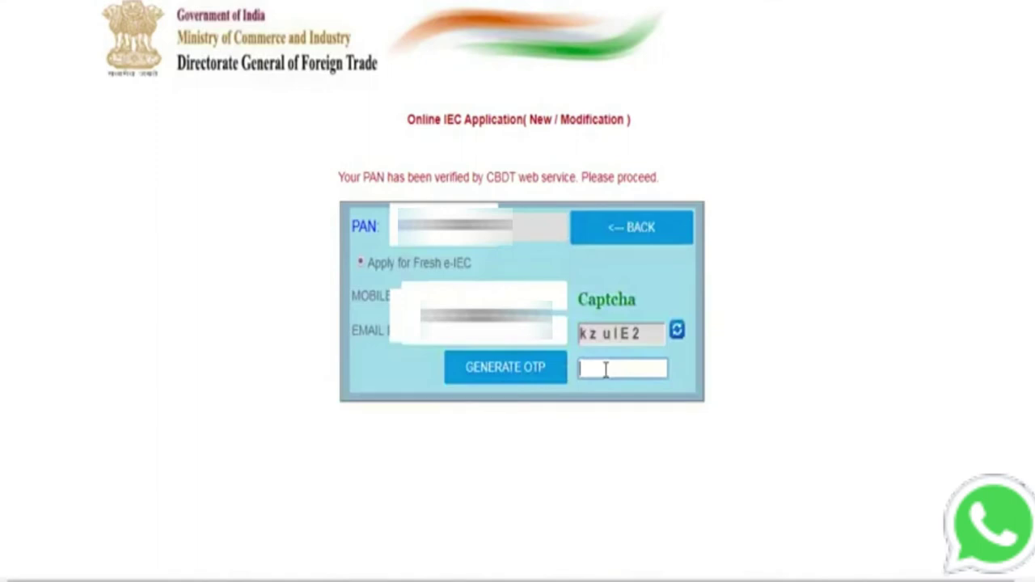
{"action": "left_click", "coordinate": [505, 367]}
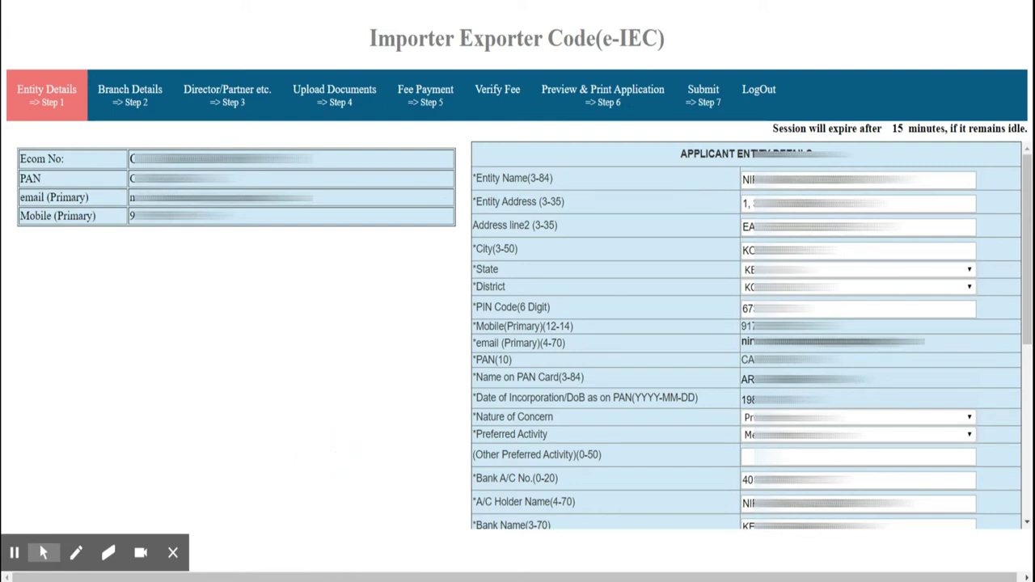
Save the Step 1 entity and applicant details with UPDATE and SAVE
{"action": "left_click_drag", "start_coordinate": [1024, 160], "coordinate": [1025, 169]}
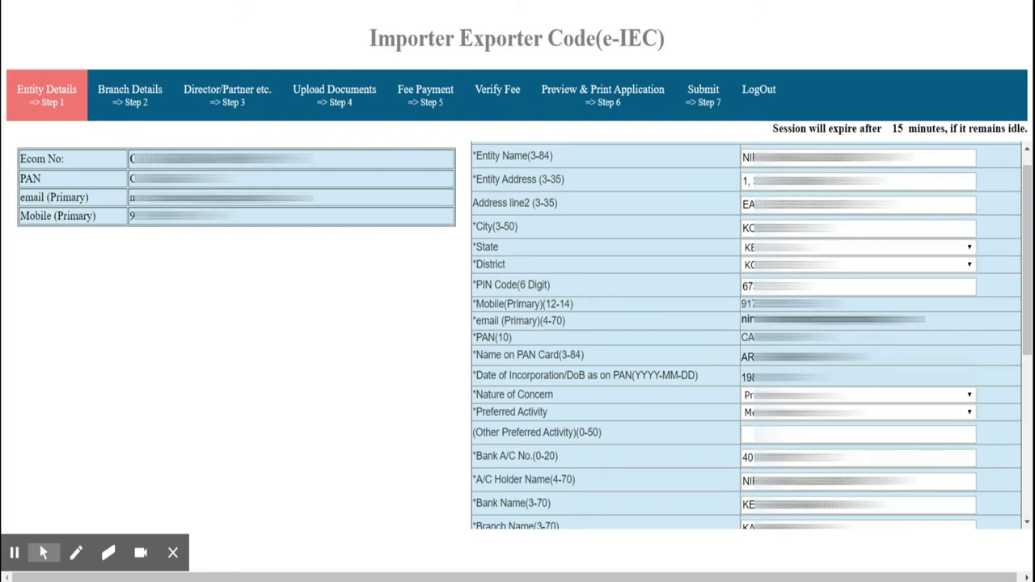
{"action": "left_click_drag", "start_coordinate": [1023, 303], "coordinate": [1026, 497]}
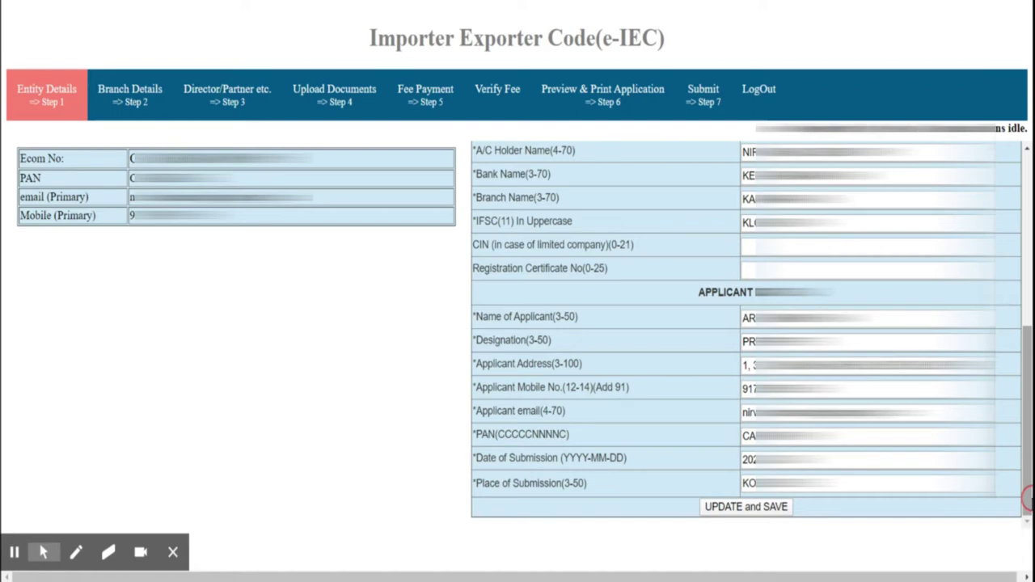
{"action": "left_click_drag", "start_coordinate": [1026, 497], "coordinate": [1026, 499]}
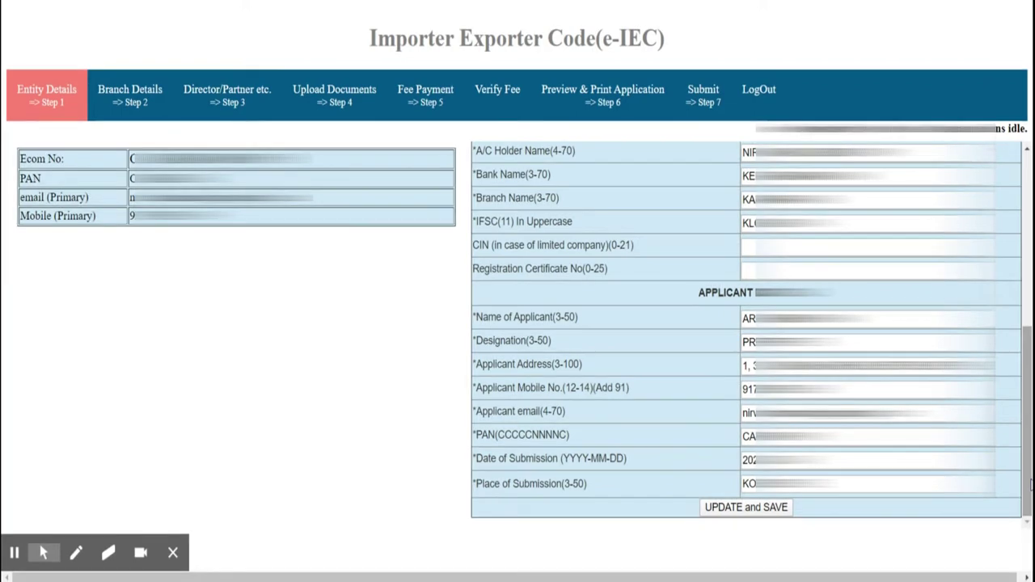
{"action": "left_click", "coordinate": [758, 516]}
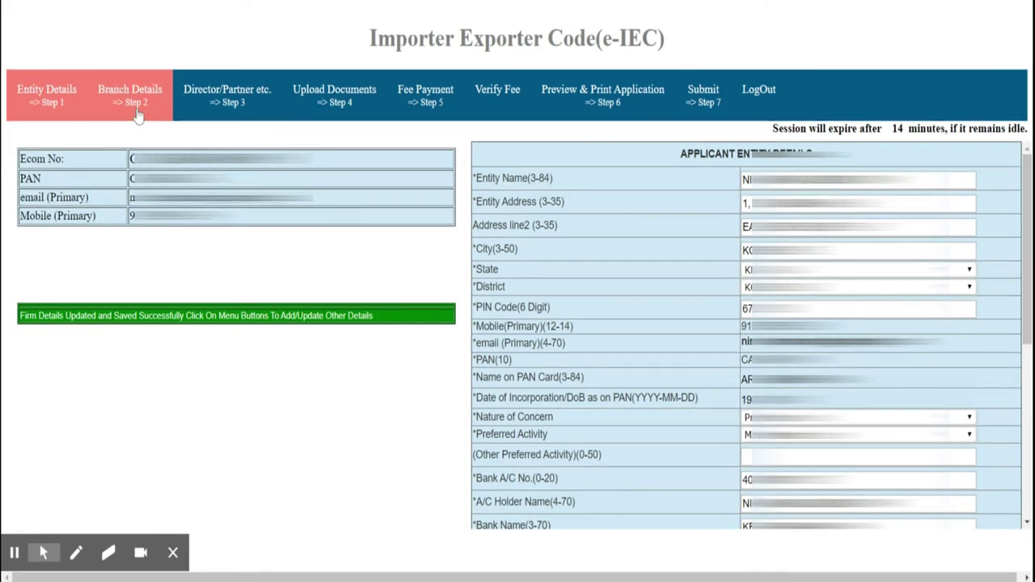
Skip Step 2 Branch Details and review the listed director in Step 3 Director/Partner
{"action": "left_click", "coordinate": [136, 111]}
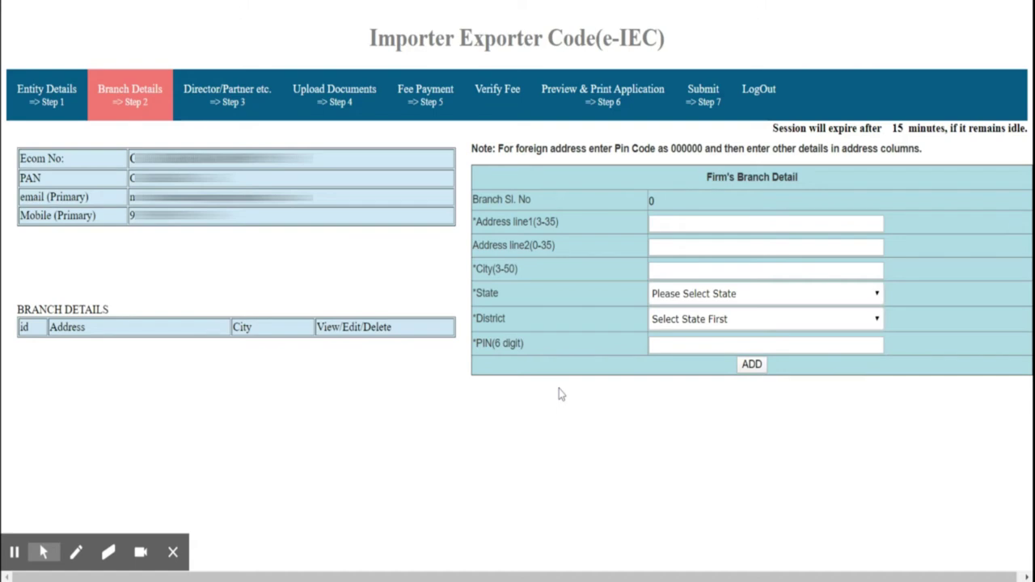
{"action": "left_click", "coordinate": [236, 102]}
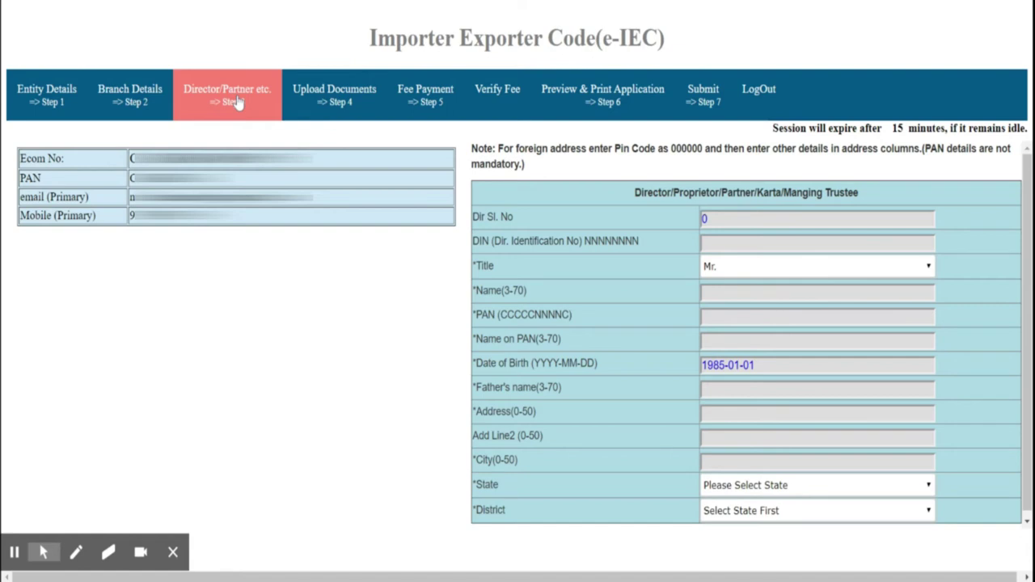
{"action": "left_click", "coordinate": [235, 101]}
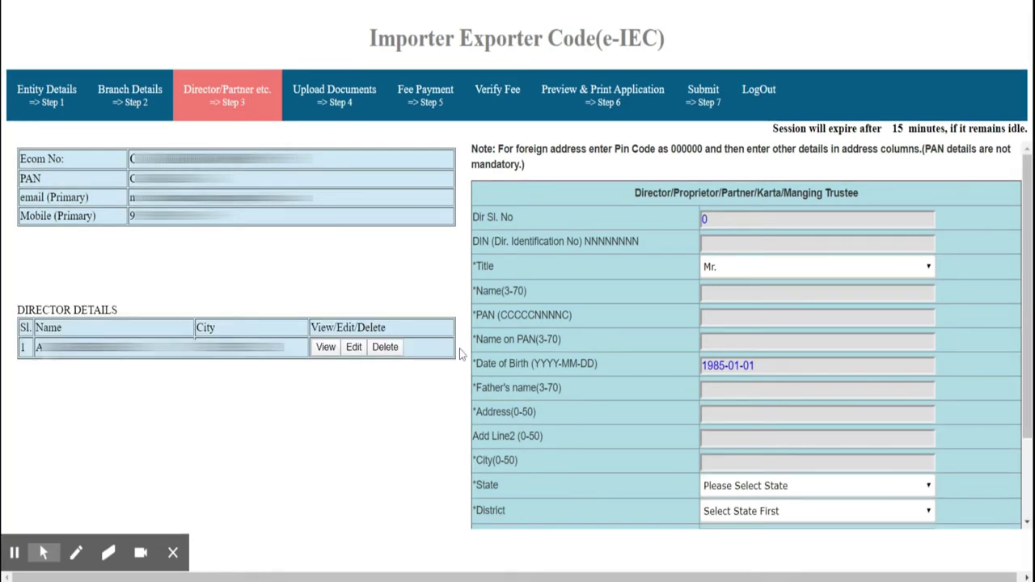
{"action": "left_click_drag", "start_coordinate": [1027, 220], "coordinate": [1019, 279]}
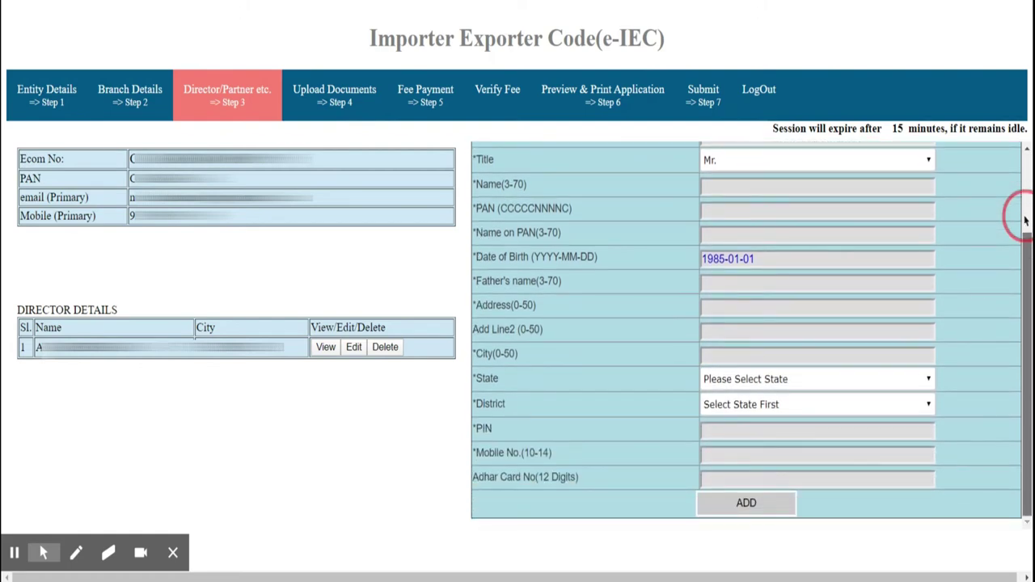
{"action": "scroll", "coordinate": [1028, 404], "scroll_direction": "up", "scroll_amount": 3}
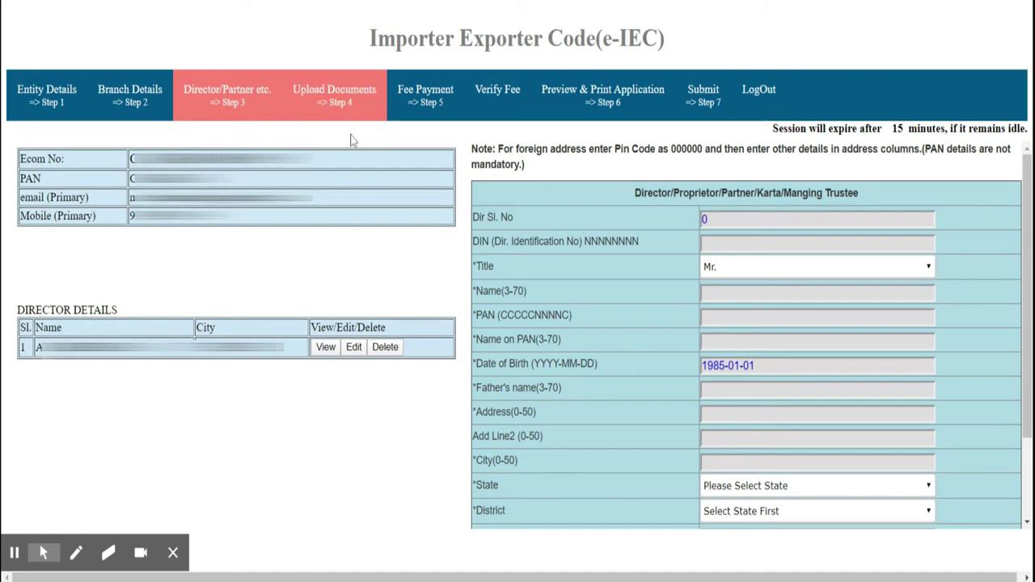
Upload the Address Proof document as a PDF in Step 4
{"action": "left_click", "coordinate": [352, 109]}
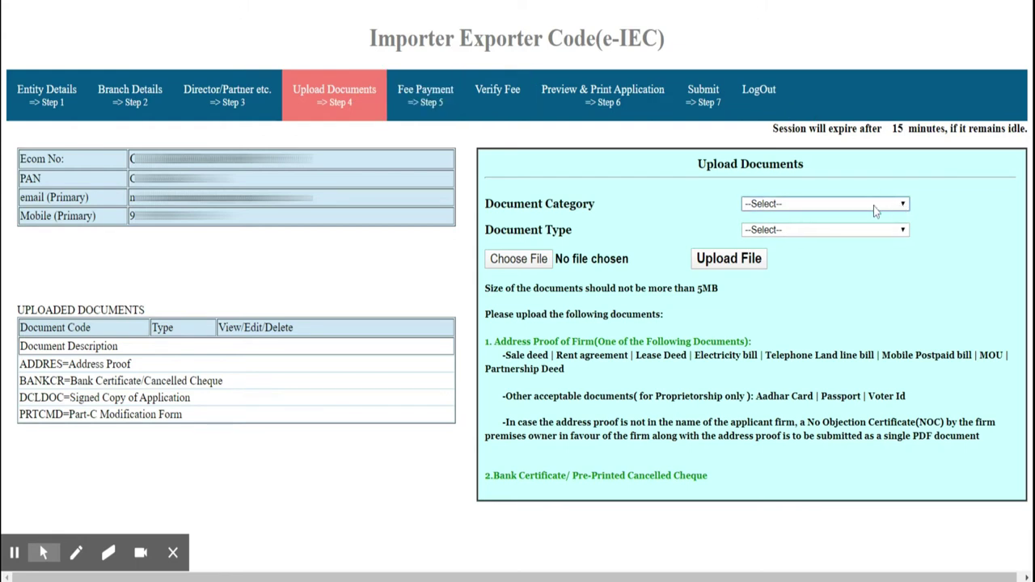
{"action": "left_click", "coordinate": [852, 229]}
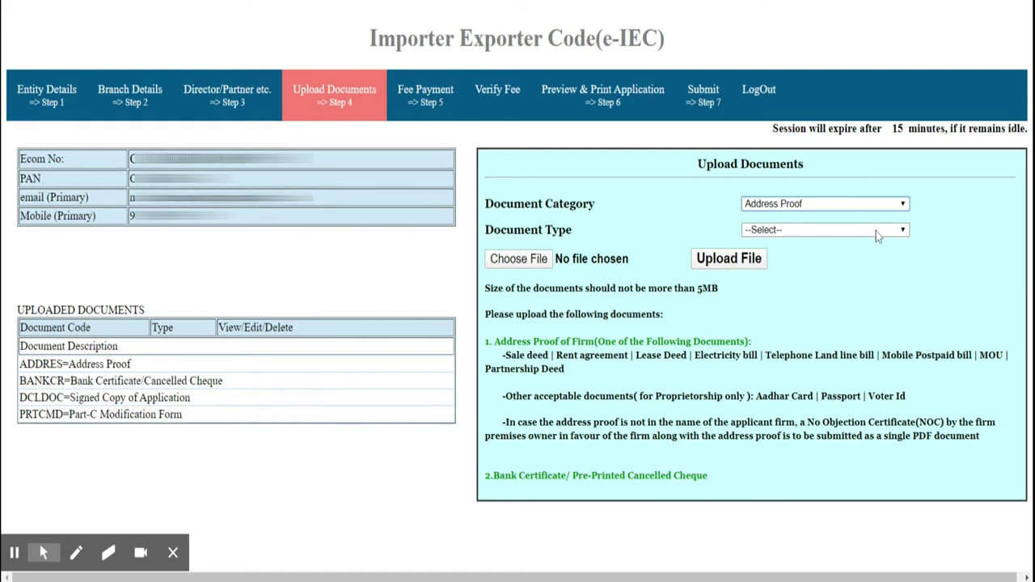
{"action": "left_click", "coordinate": [821, 258]}
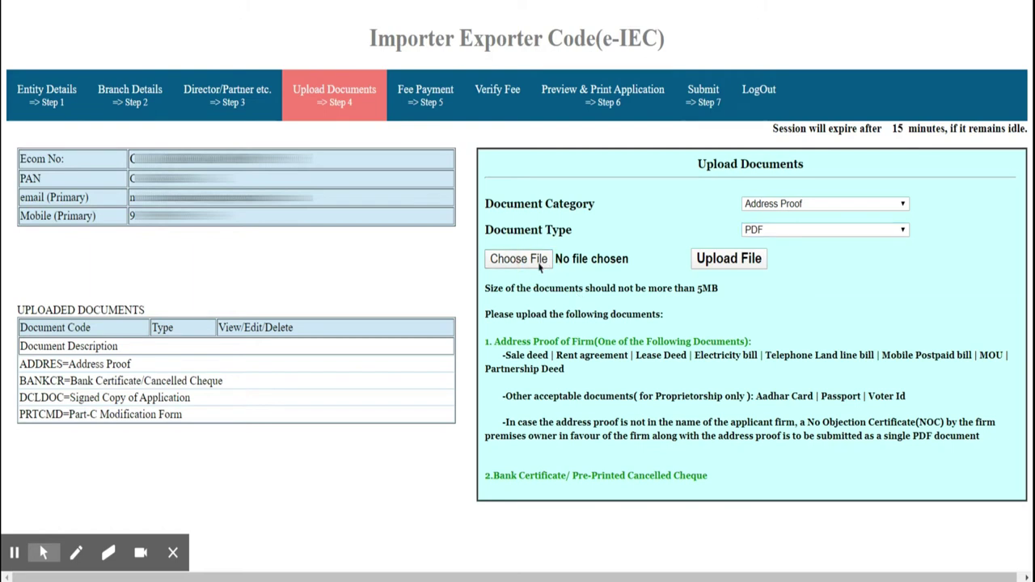
{"action": "left_click", "coordinate": [537, 266]}
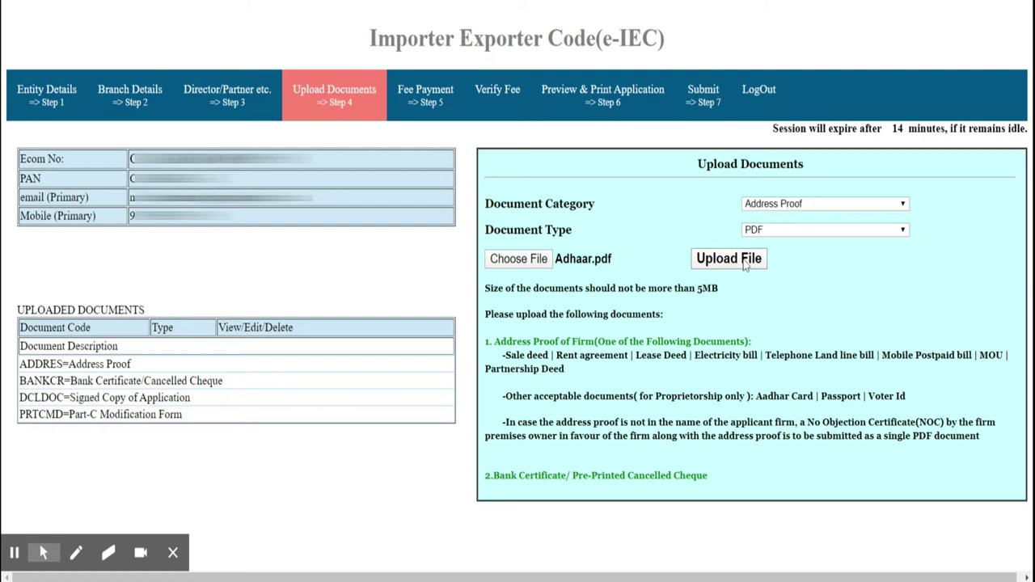
{"action": "left_click", "coordinate": [731, 258]}
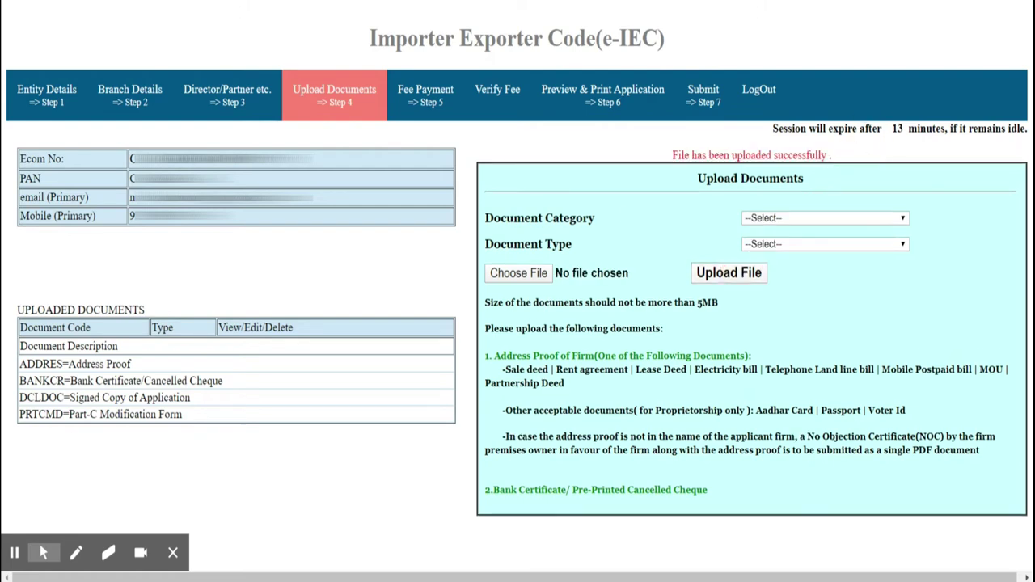
Upload the Bank Certificate/Cancelled Cheque as a PDF
{"action": "left_click", "coordinate": [846, 222]}
{"action": "left_click", "coordinate": [760, 259]}
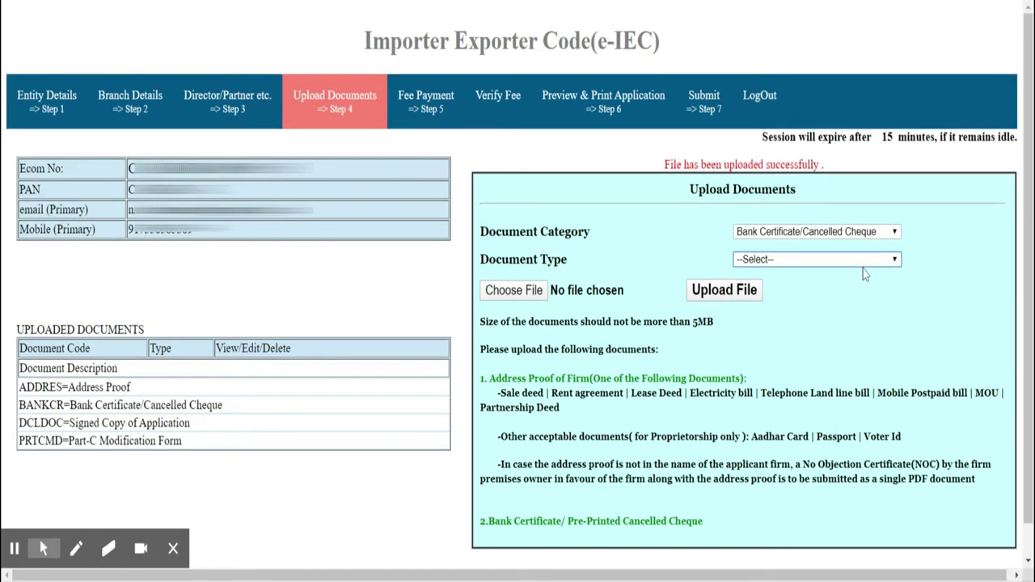
{"action": "left_click", "coordinate": [818, 288]}
{"action": "left_click", "coordinate": [518, 291]}
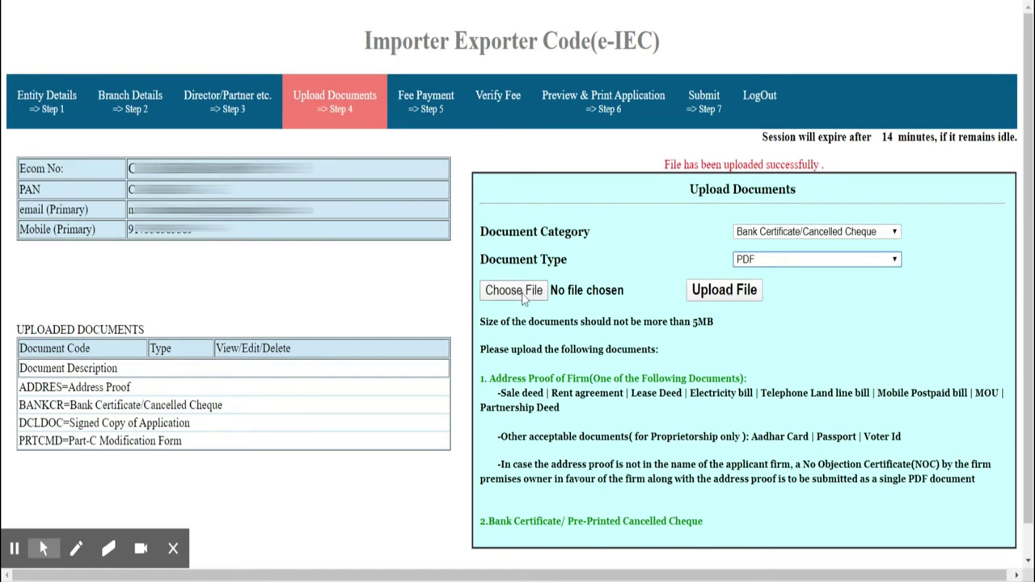
{"action": "left_click", "coordinate": [718, 296]}
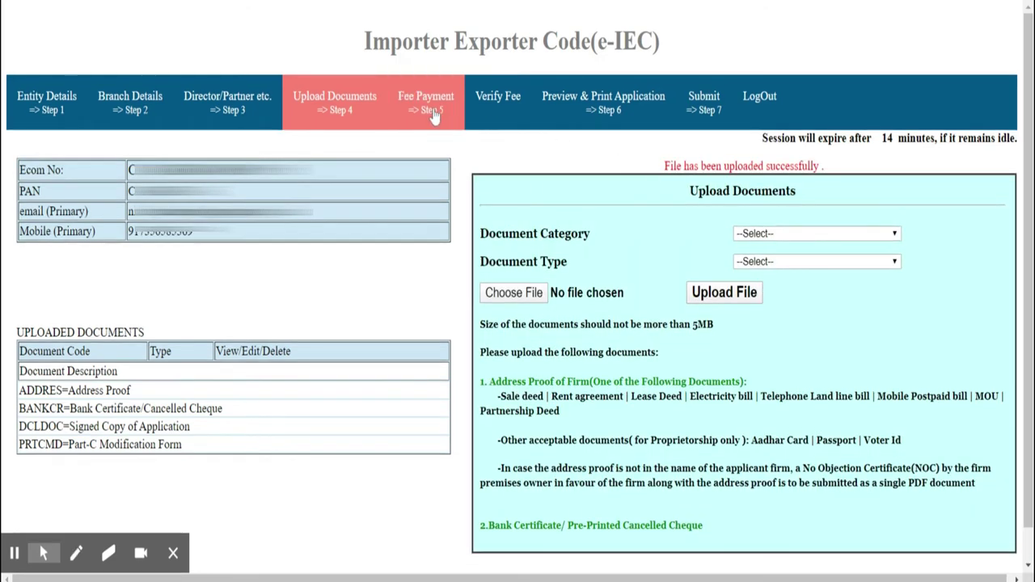
Enter the debit card details and make the ₹500 fee payment
{"action": "left_click", "coordinate": [432, 116]}
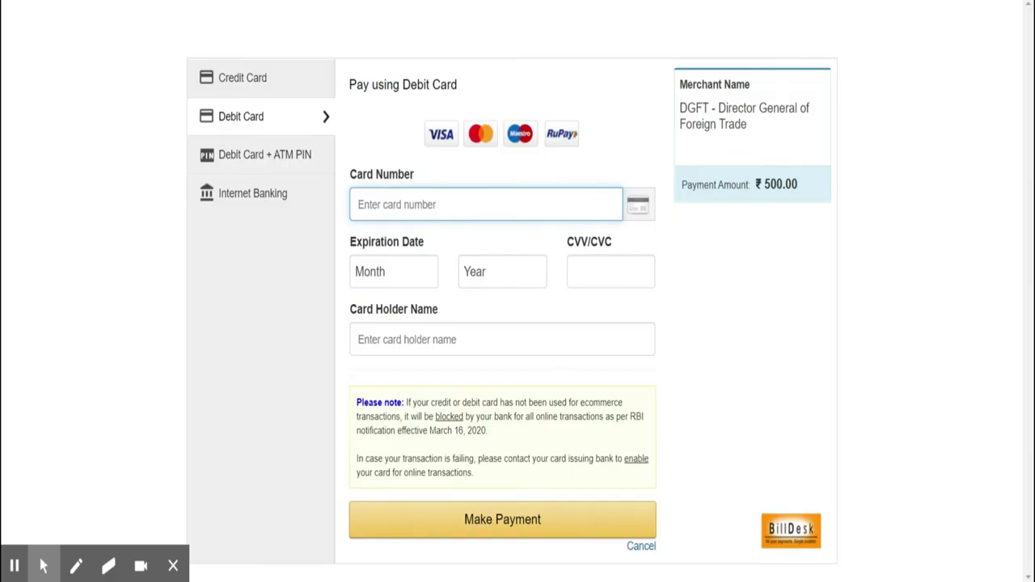
{"action": "type", "text": "0000000000000000"}
{"action": "key", "text": "Tab"}
{"action": "type", "text": "10"}
{"action": "key", "text": "Tab"}
{"action": "type", "text": "2025"}
{"action": "key", "text": "Tab"}
{"action": "type", "text": "000"}
{"action": "key", "text": "Tab"}
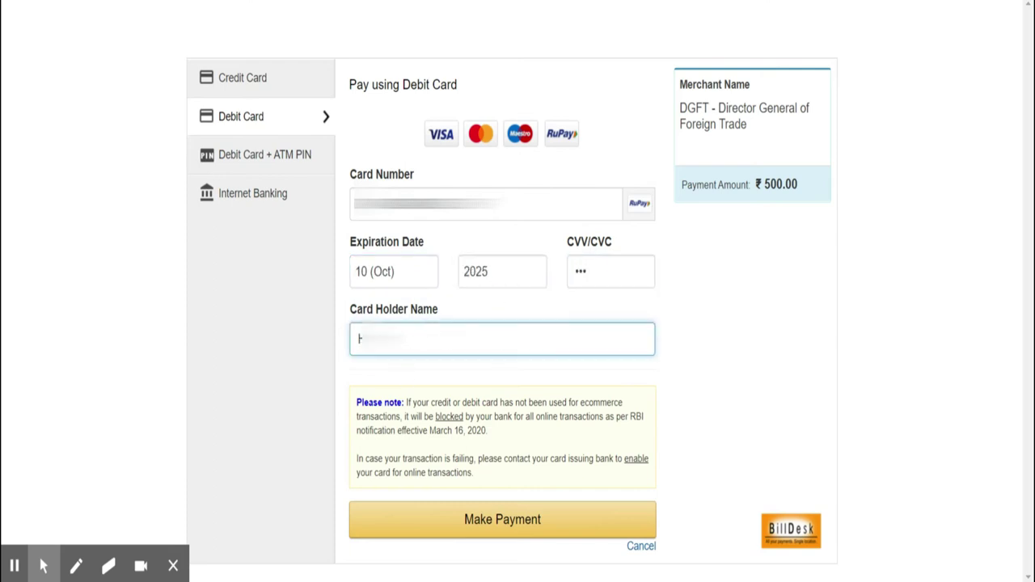
{"action": "left_click", "coordinate": [556, 535]}
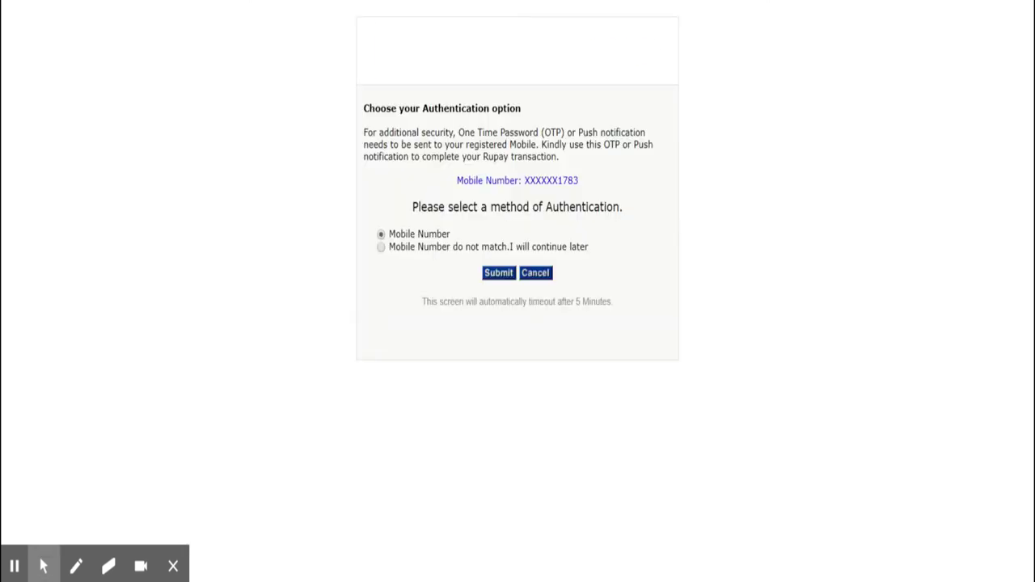
Authenticate the payment with the OTP sent to the registered mobile
{"action": "left_click", "coordinate": [500, 275]}
{"action": "left_click", "coordinate": [571, 415]}
{"action": "type", "text": "000000"}
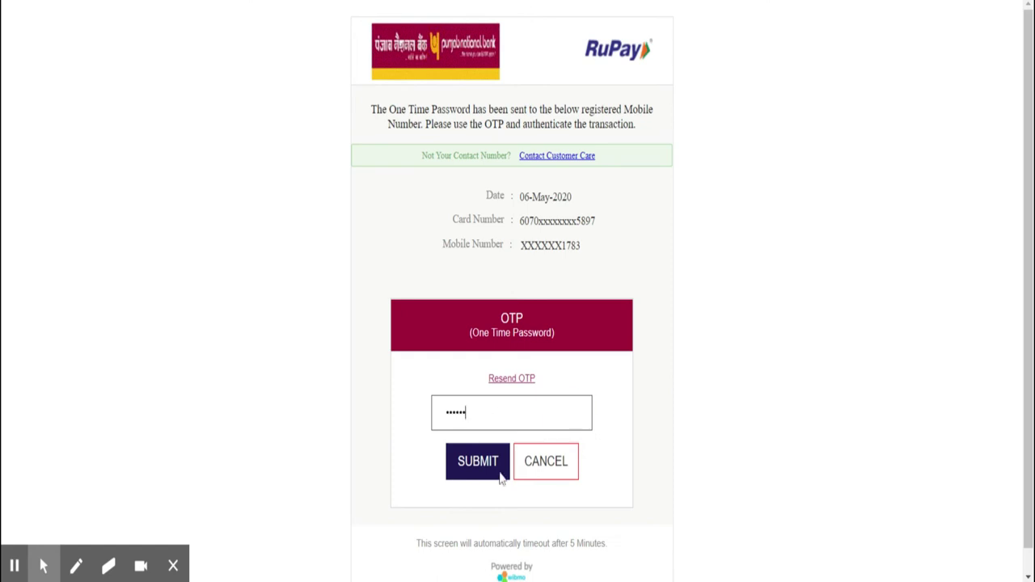
{"action": "left_click", "coordinate": [478, 462]}
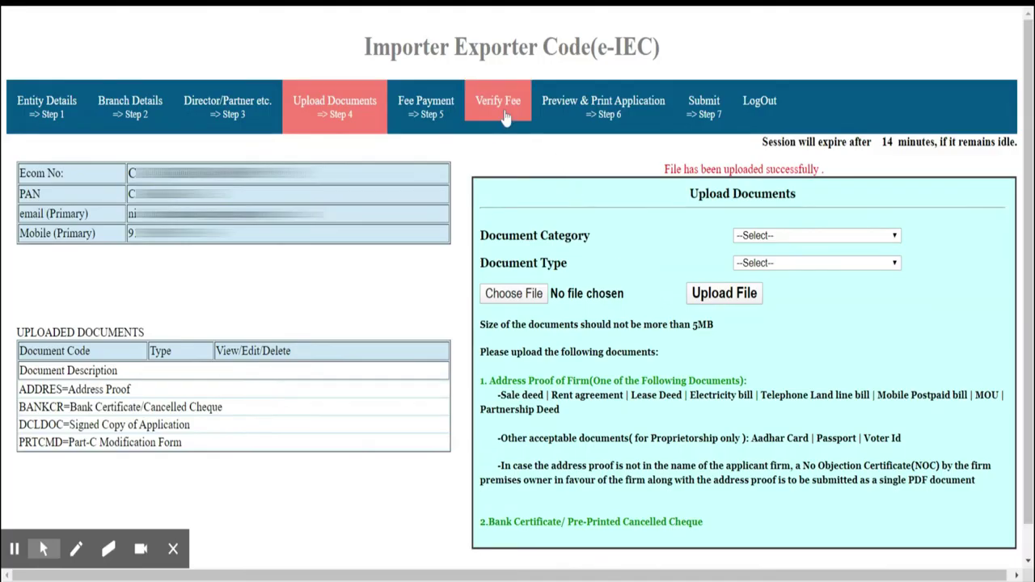
Run Verify Fee, then open Step 6 and scroll to the Self-Declaration checklist
{"action": "left_click", "coordinate": [503, 119]}
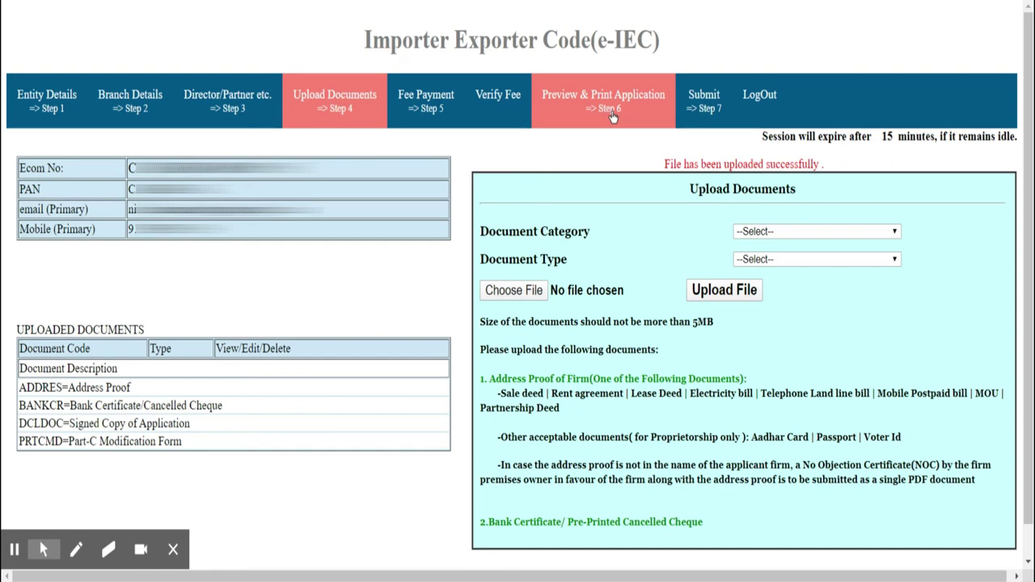
{"action": "left_click", "coordinate": [616, 115]}
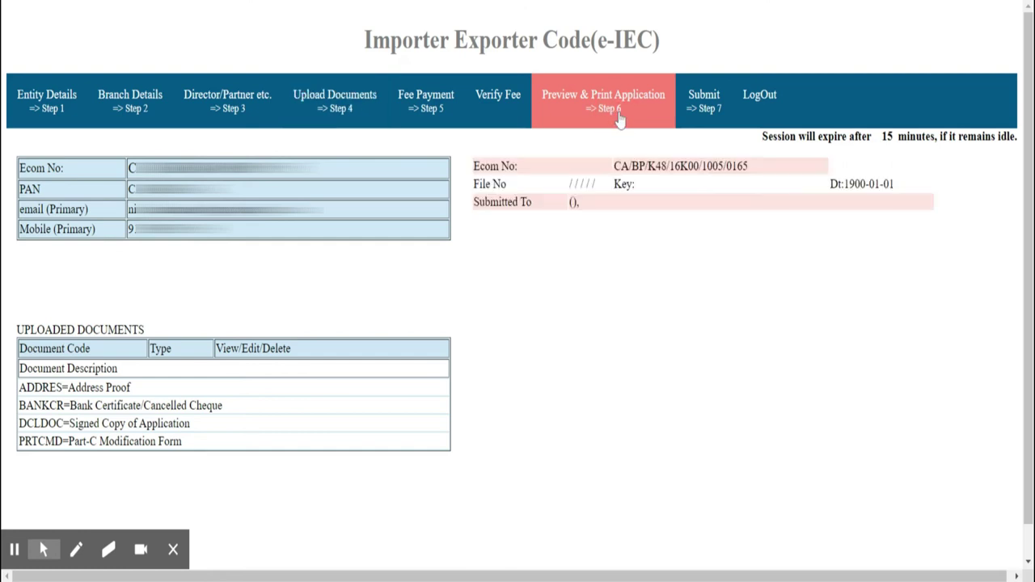
{"action": "left_click", "coordinate": [1016, 519]}
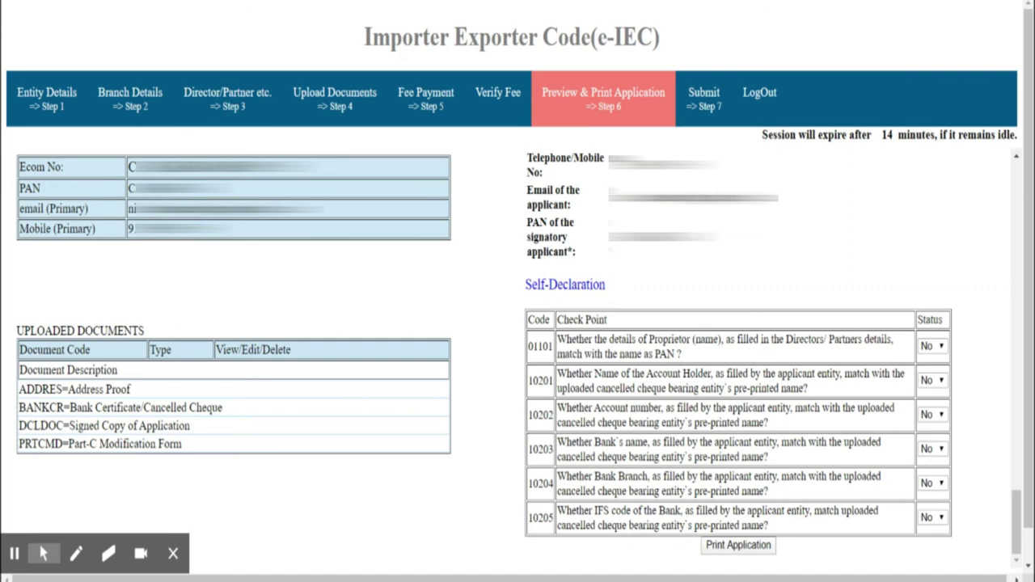
Set self-declaration checks 01101, 10201, 10202 and 10203 to Yes
{"action": "left_click", "coordinate": [930, 345]}
{"action": "left_click", "coordinate": [929, 379]}
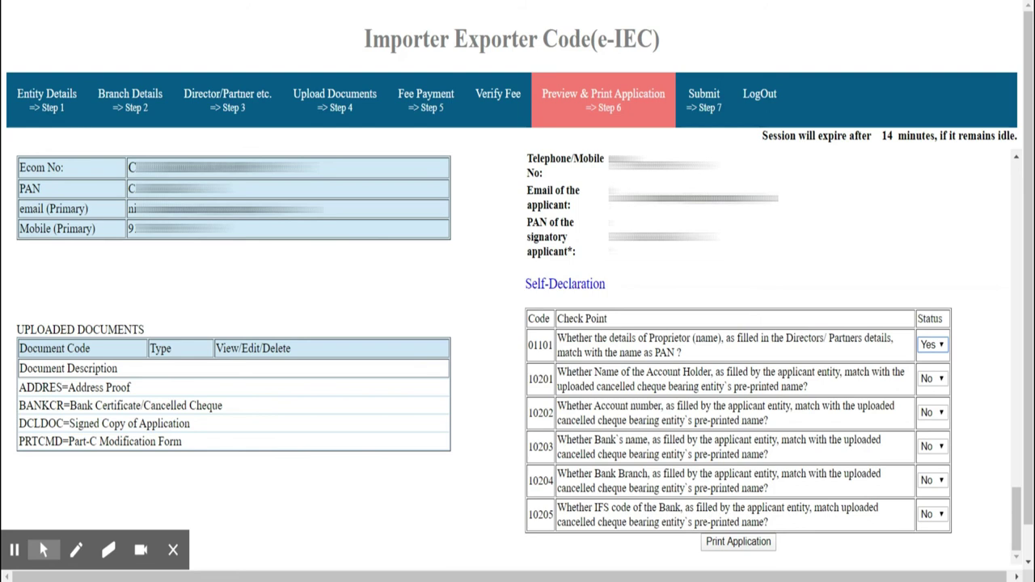
{"action": "left_click", "coordinate": [930, 379]}
{"action": "left_click", "coordinate": [930, 397]}
{"action": "left_click", "coordinate": [930, 413]}
{"action": "left_click", "coordinate": [930, 432]}
{"action": "left_click", "coordinate": [931, 447]}
{"action": "left_click", "coordinate": [929, 465]}
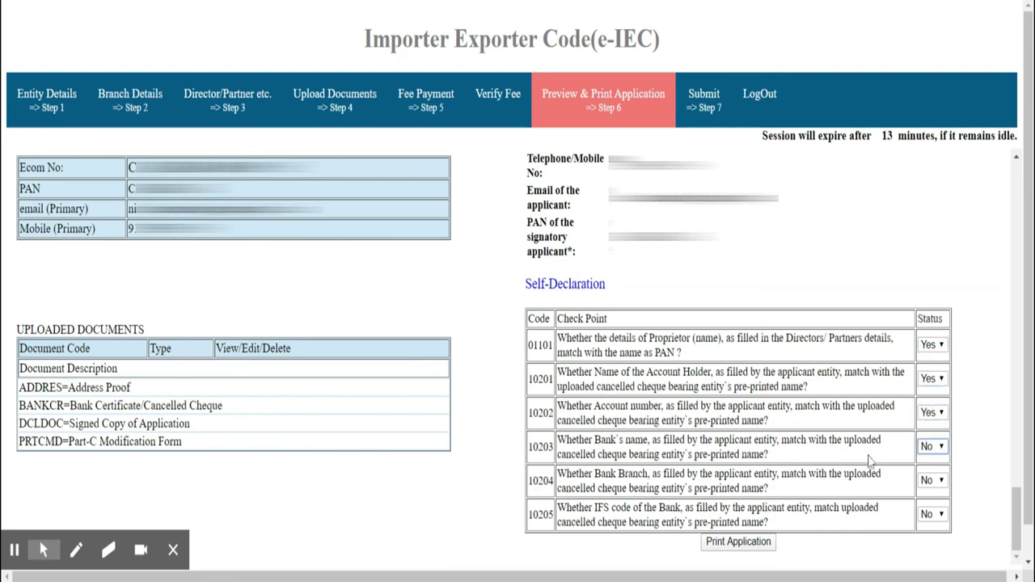
{"action": "left_click", "coordinate": [925, 449]}
{"action": "left_click", "coordinate": [931, 467]}
Set checks 10204 and 10205 to Yes, print the application, and go to Step 7
{"action": "left_click", "coordinate": [930, 480]}
{"action": "left_click", "coordinate": [930, 499]}
{"action": "left_click", "coordinate": [931, 514]}
{"action": "left_click", "coordinate": [930, 533]}
{"action": "left_click", "coordinate": [738, 541]}
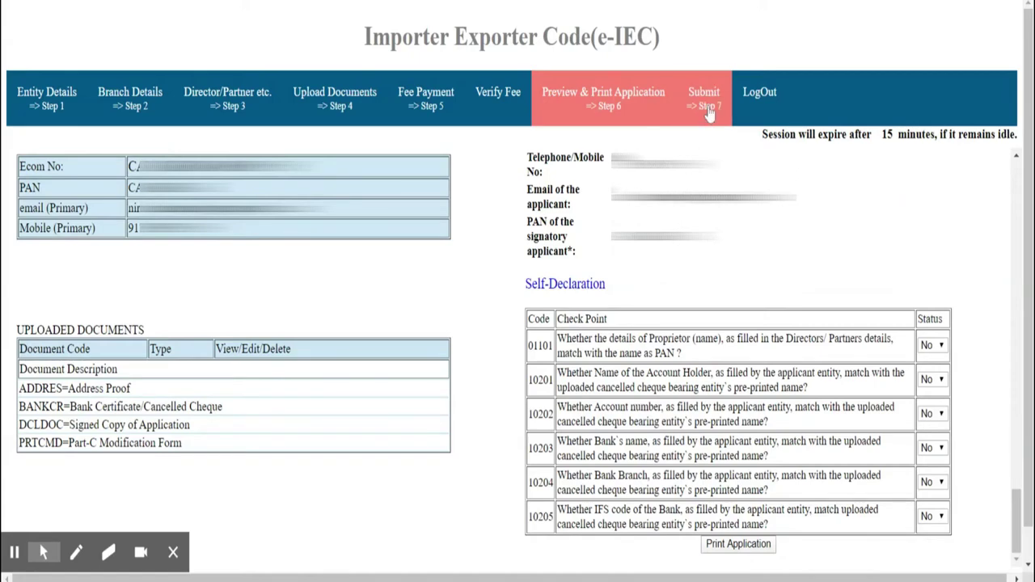
{"action": "left_click", "coordinate": [705, 99]}
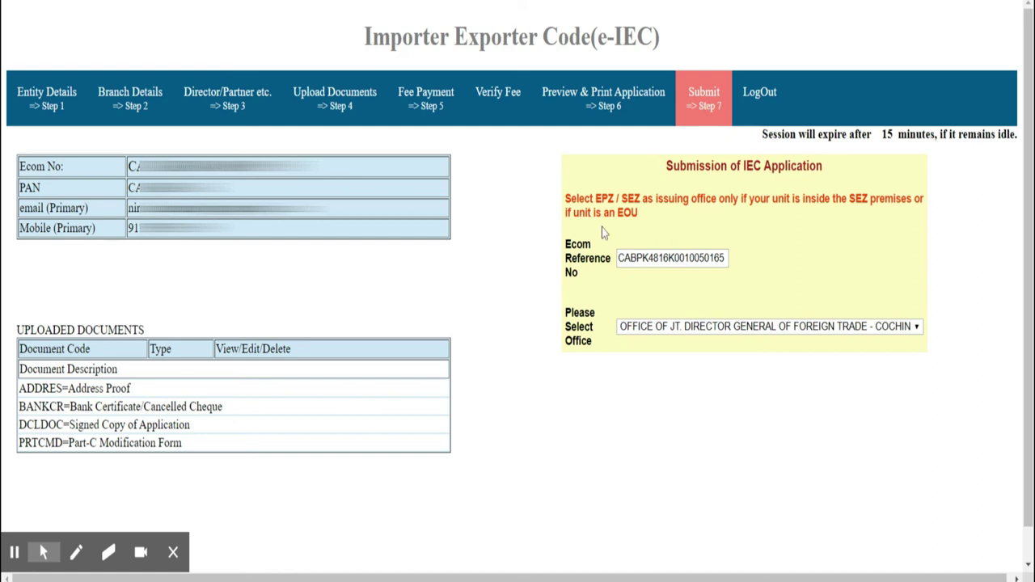
Choose the Cochin office, confirm Yes, submit, and request IEC certificate generation
{"action": "left_click", "coordinate": [917, 333]}
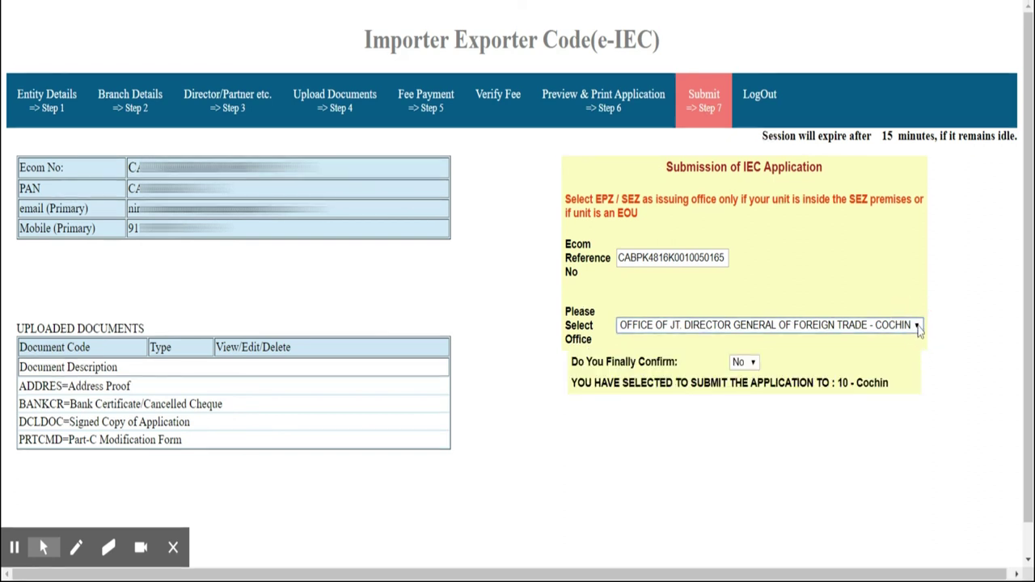
{"action": "left_click", "coordinate": [753, 364]}
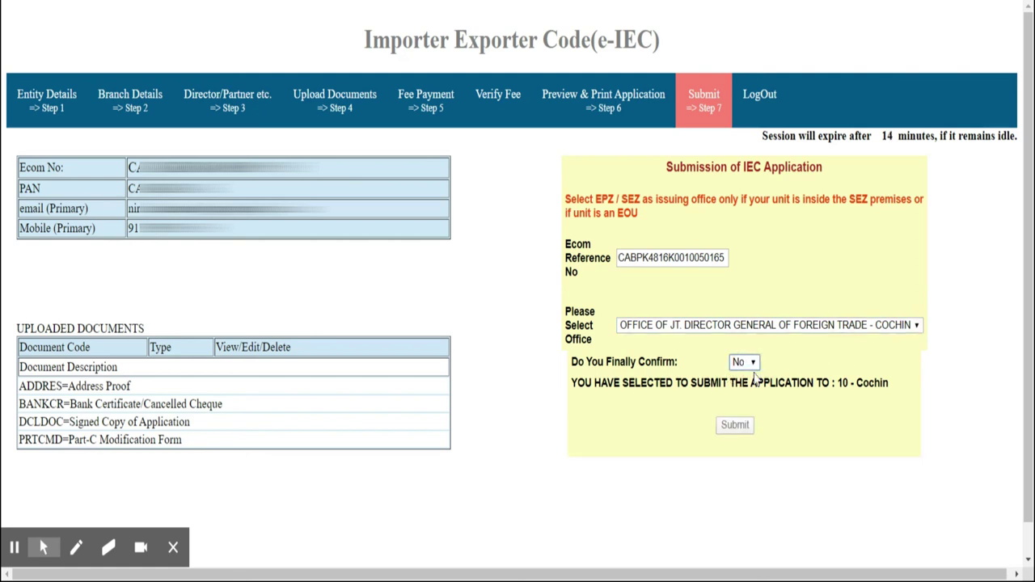
{"action": "left_click", "coordinate": [753, 379]}
{"action": "left_click", "coordinate": [735, 424]}
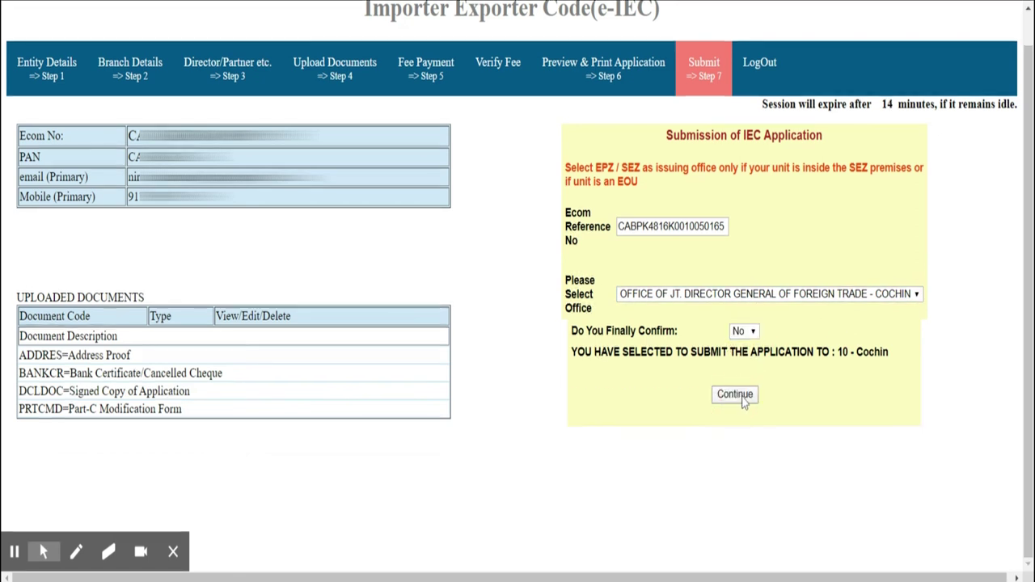
{"action": "left_click", "coordinate": [745, 399]}
{"action": "left_click", "coordinate": [753, 135]}
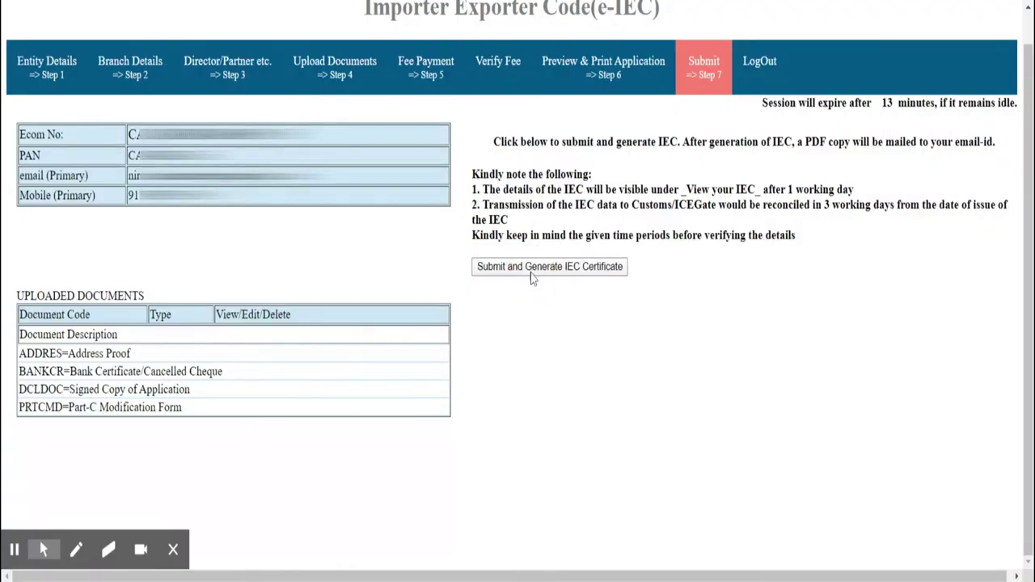
{"action": "left_click", "coordinate": [531, 275]}
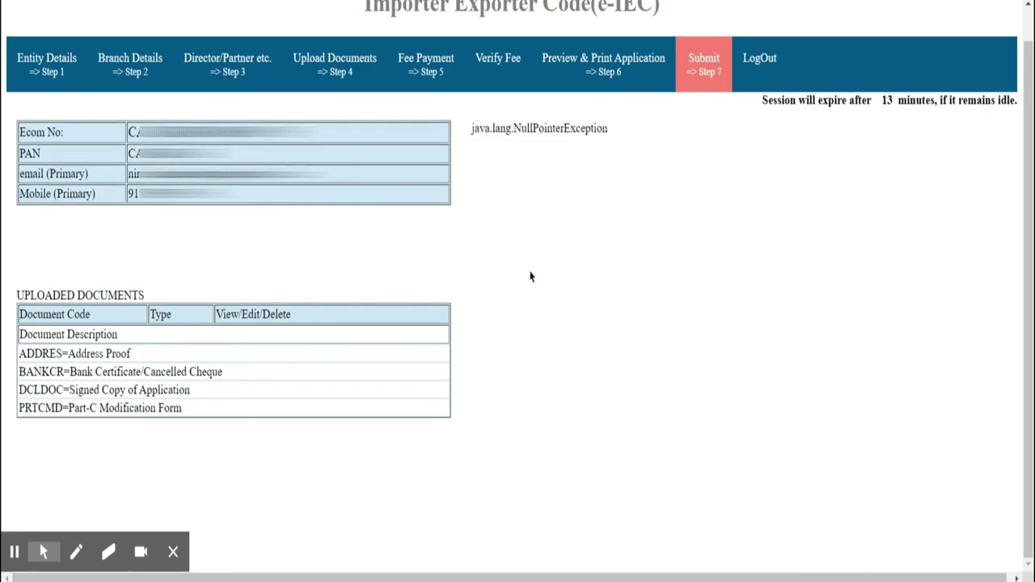